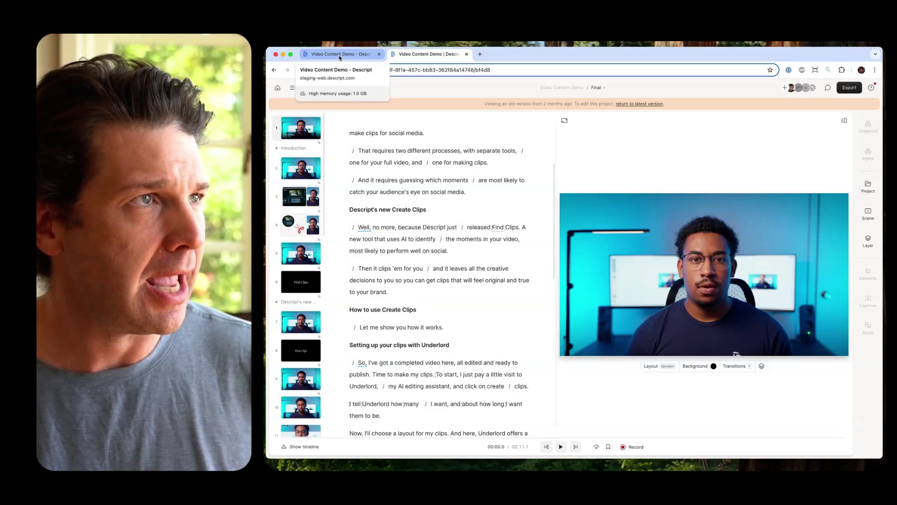
click(340, 55)
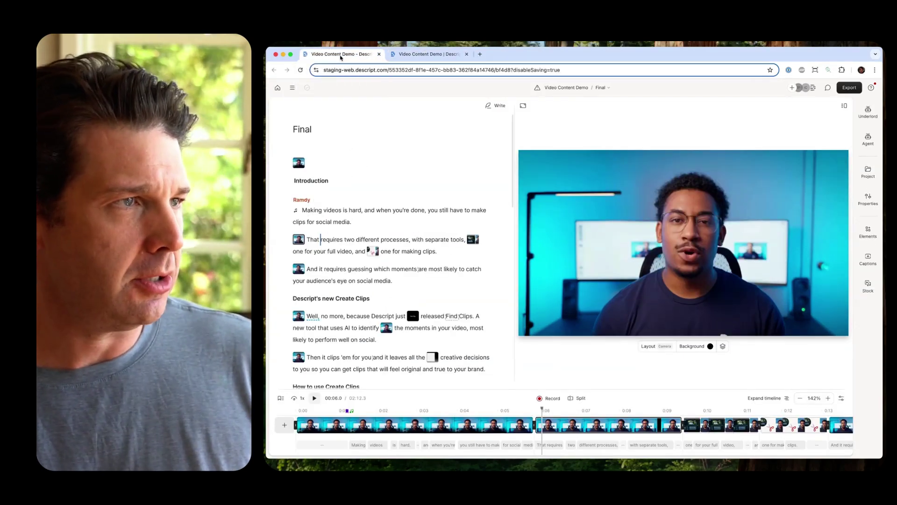
click(439, 55)
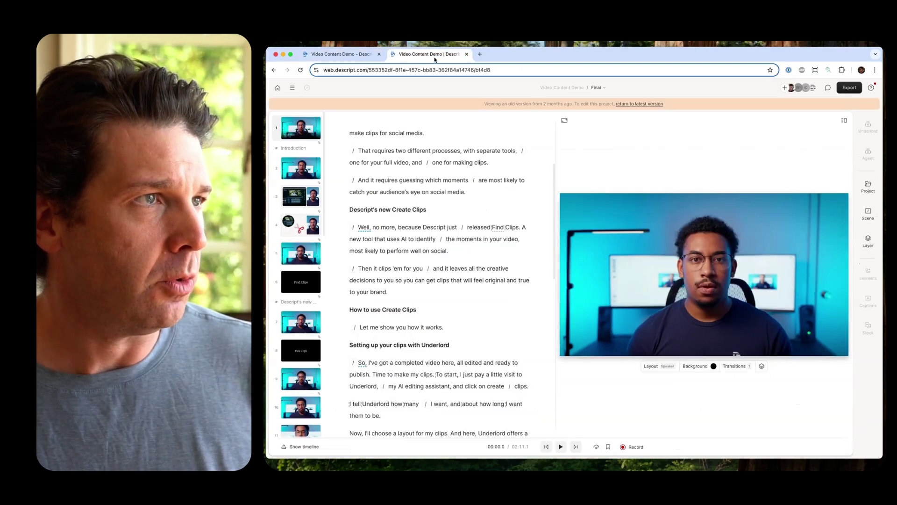
click(352, 54)
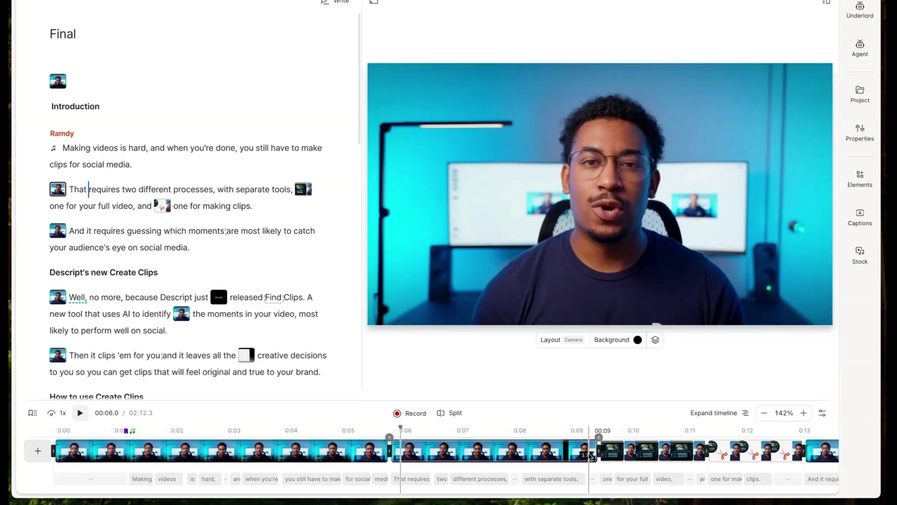
click(713, 413)
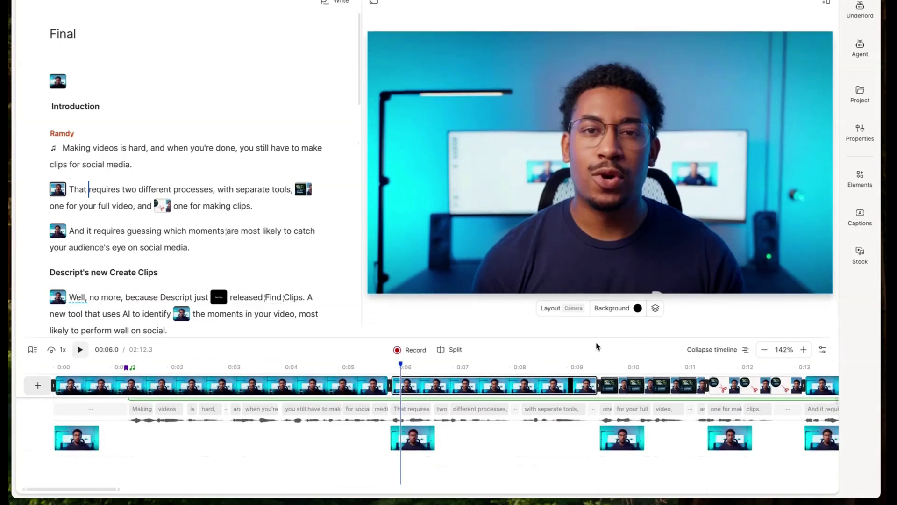
drag(584, 336, 575, 211)
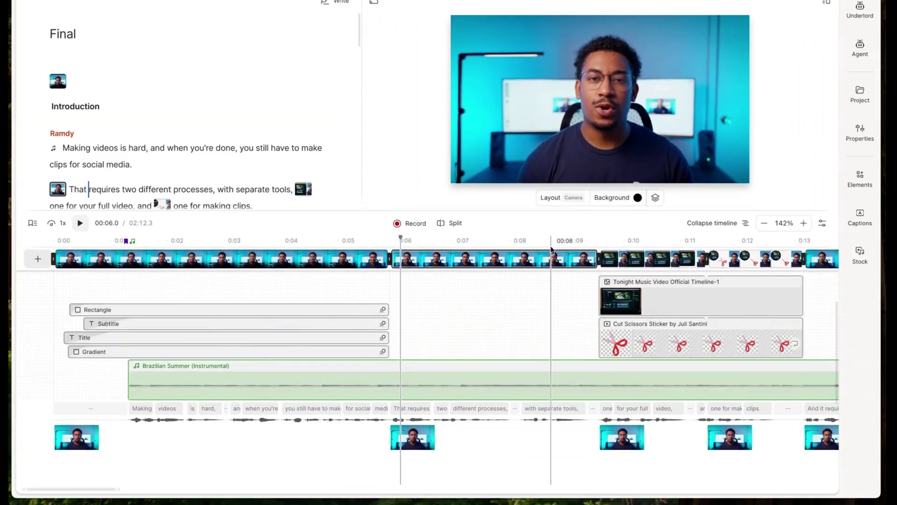
click(732, 226)
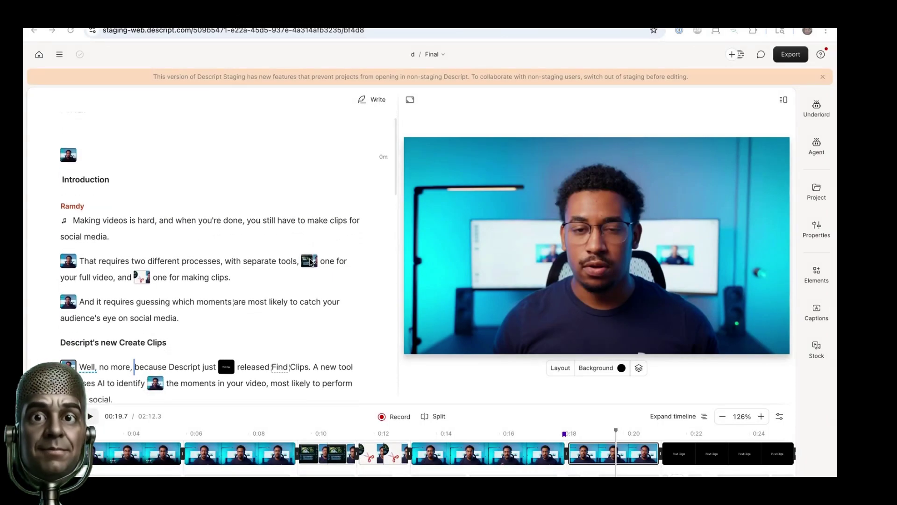
Scroll down through the transcript toward the Conclusion section
scroll(310, 261, down, 8)
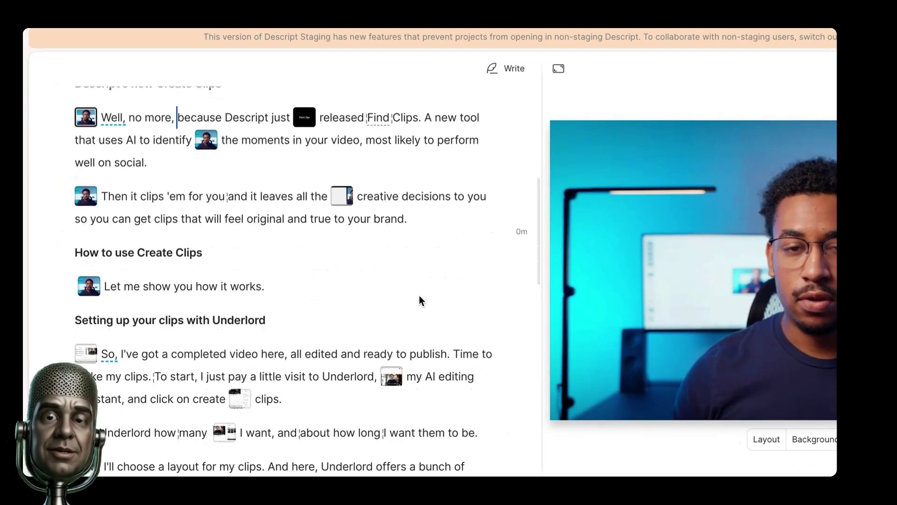
scroll(421, 295, down, 10)
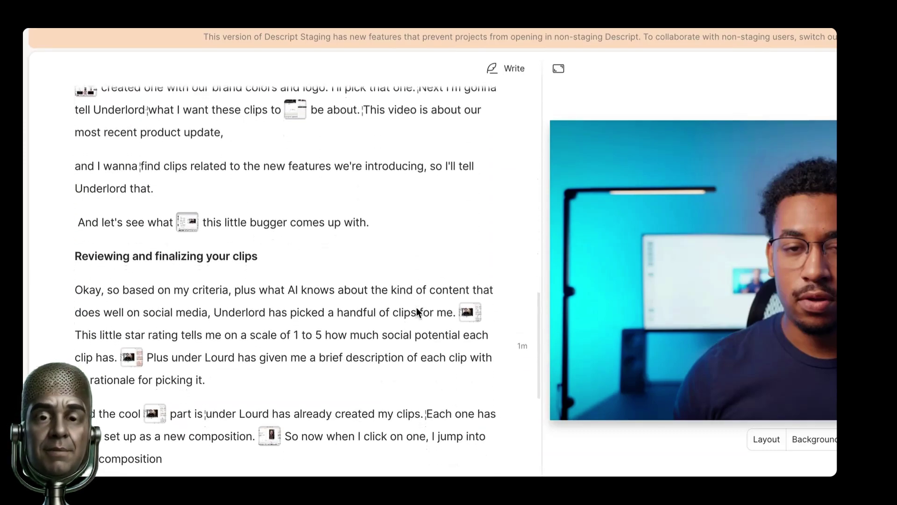
scroll(417, 307, down, 3)
scroll(416, 308, down, 5)
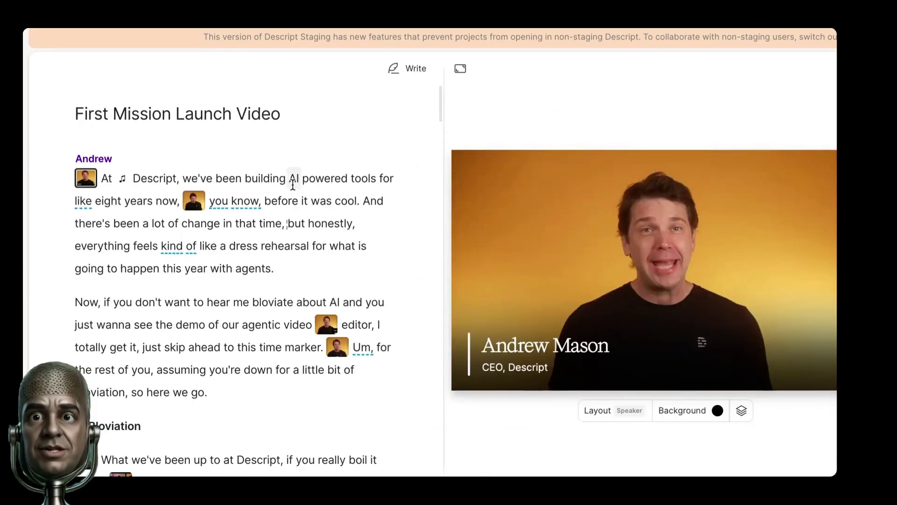
scroll(293, 181, down, 3)
scroll(292, 183, down, 8)
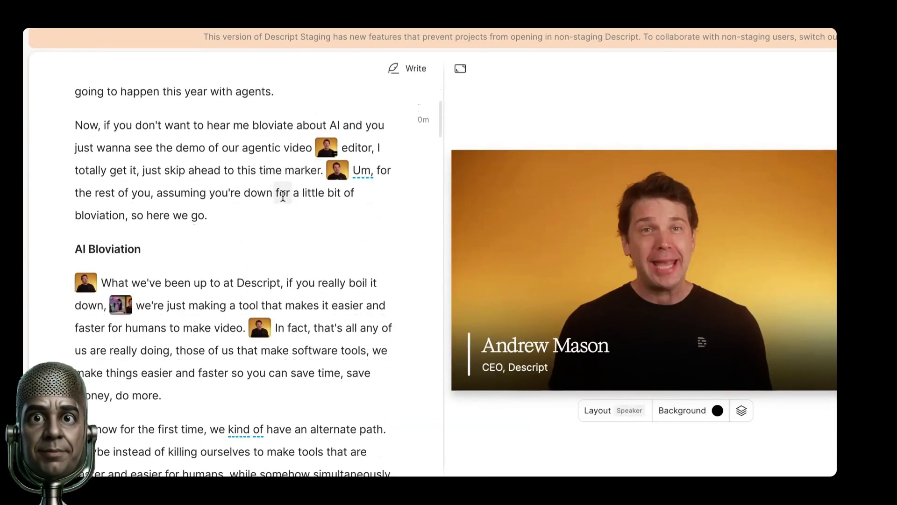
scroll(273, 209, down, 6)
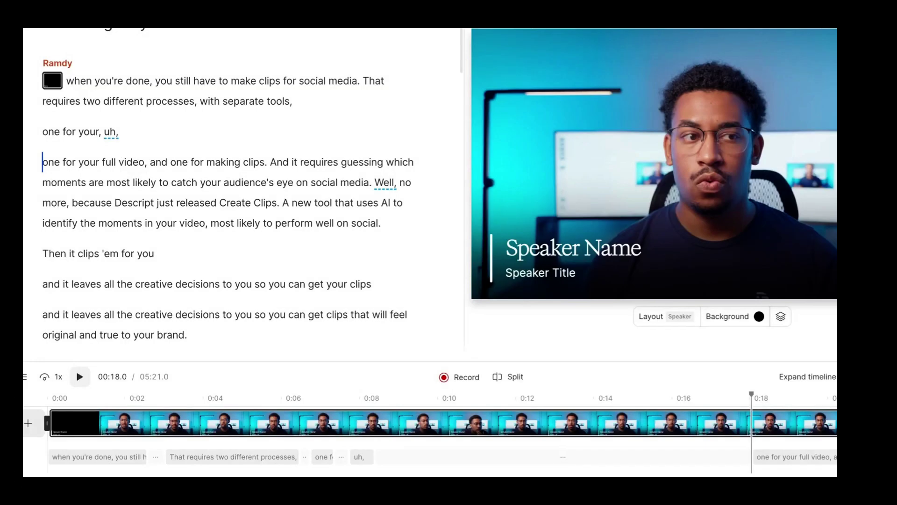
Split the scene at 0:07.5 and again at 0:11.5 after 'uh'
click(344, 401)
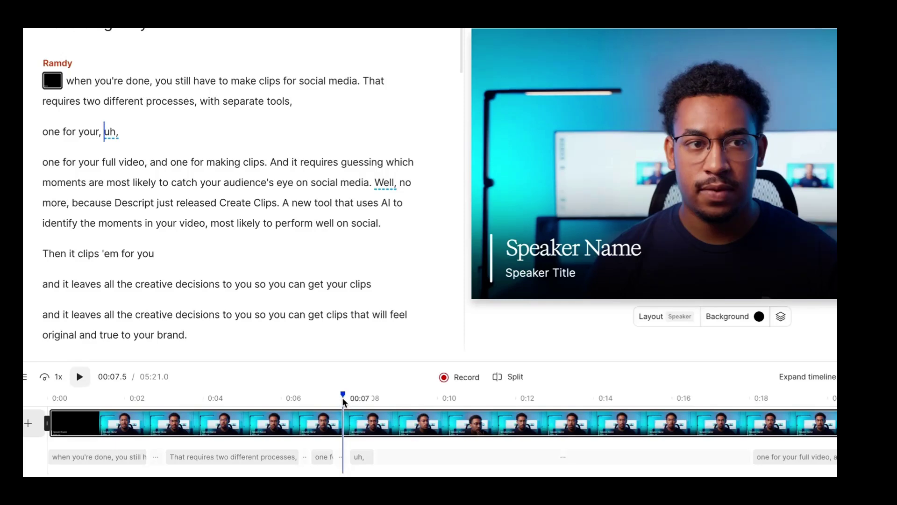
click(506, 378)
click(496, 400)
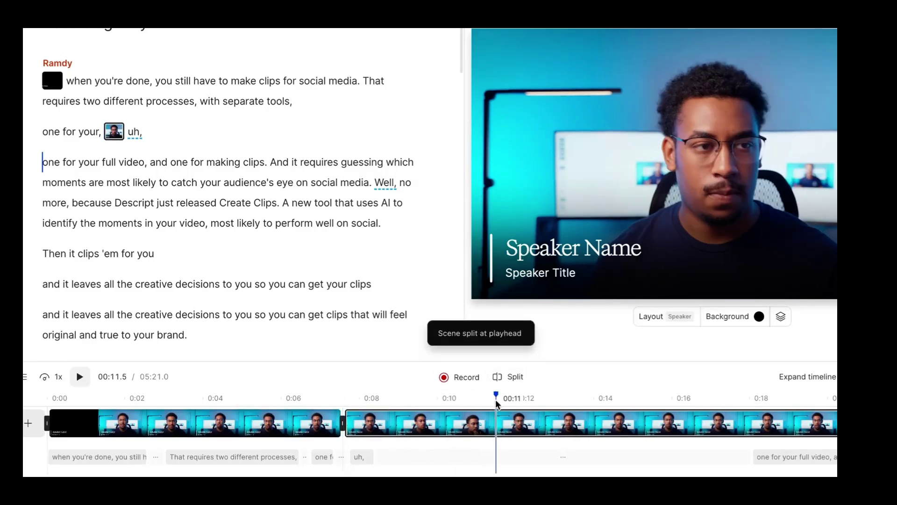
click(511, 378)
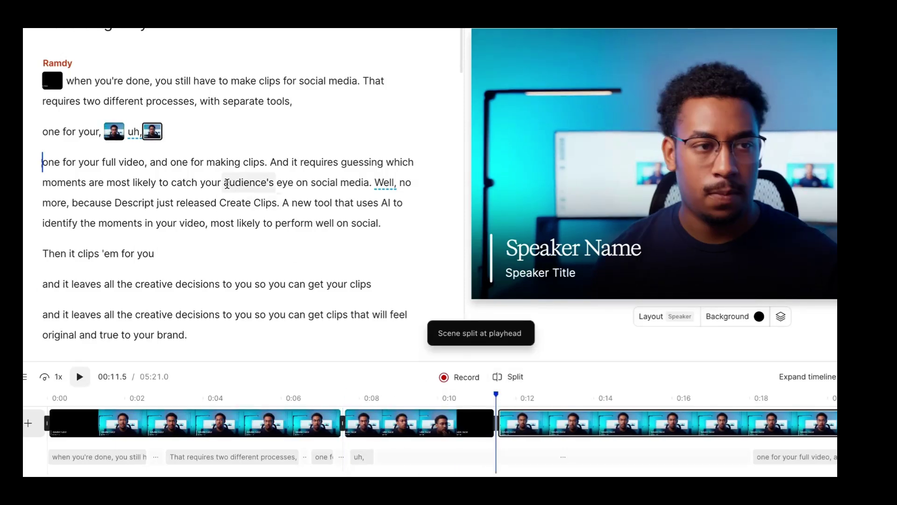
Split the scene before 'audience's' at 0:24.8 and show the new scene's layout choices
click(224, 184)
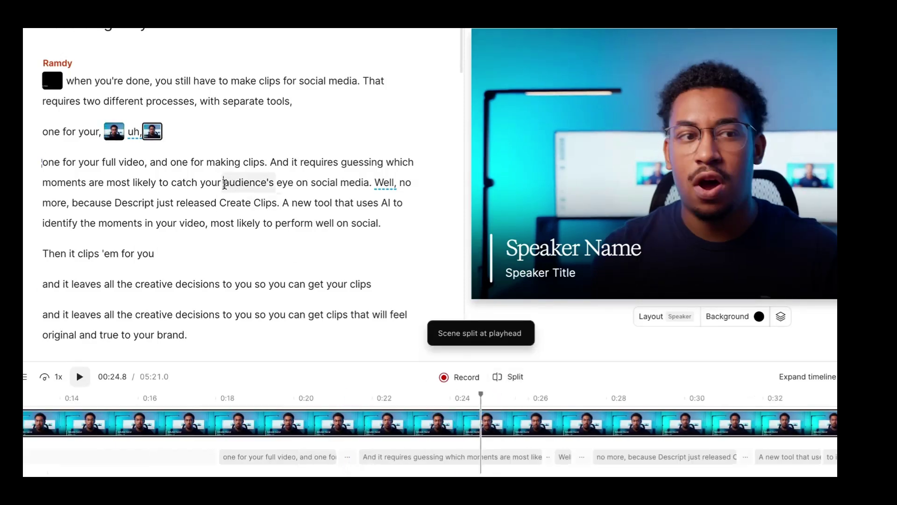
click(515, 382)
mouse_move(232, 187)
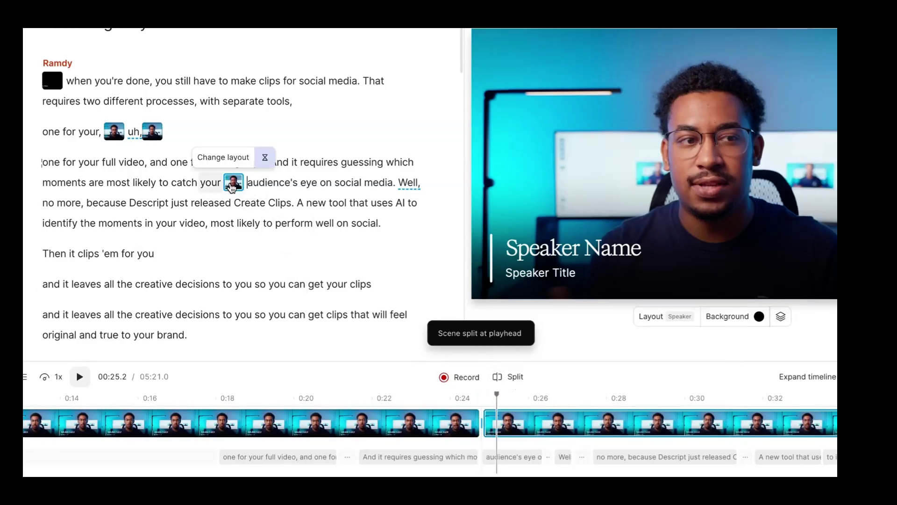
click(224, 159)
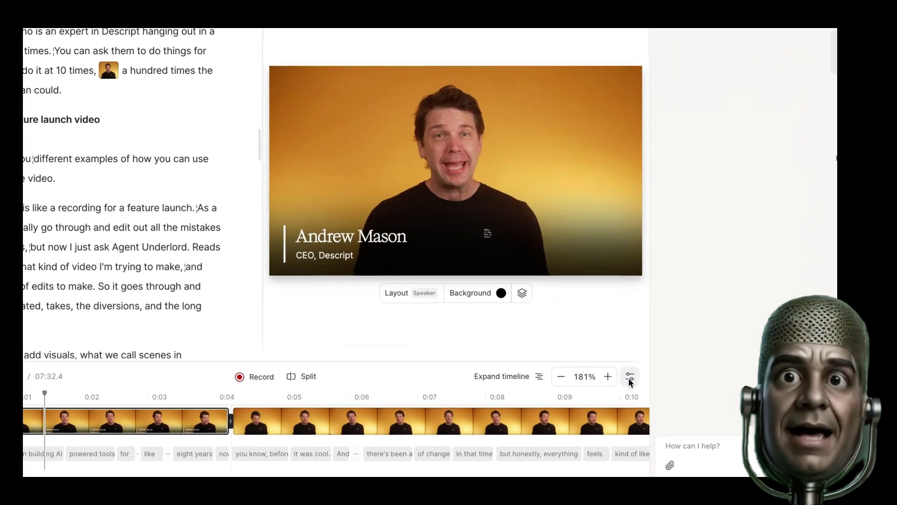
Check the timeline display settings, enlarge the timeline to reveal the audio waveform, then list the editing tools
click(631, 416)
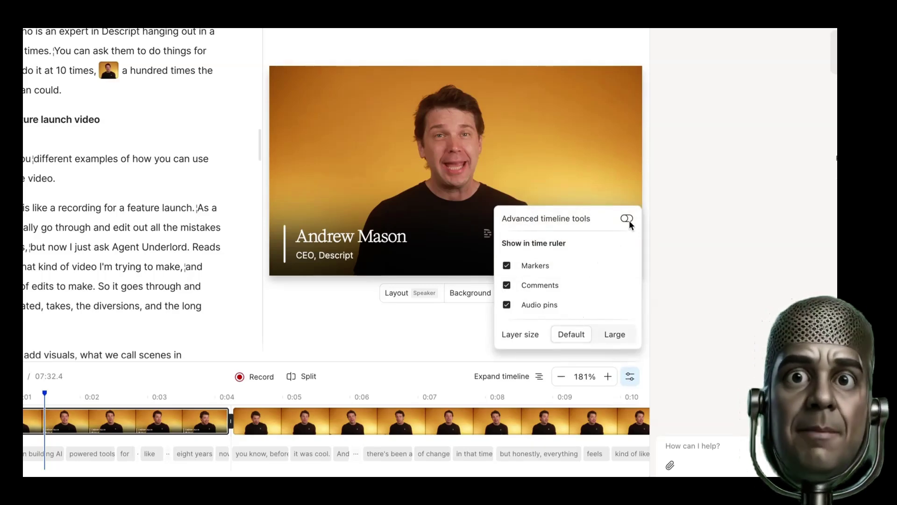
click(358, 341)
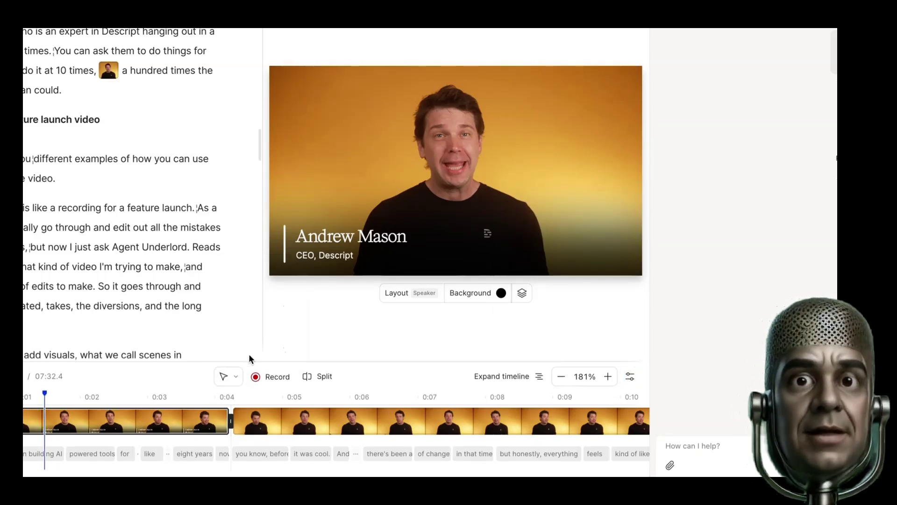
drag(249, 359, 246, 264)
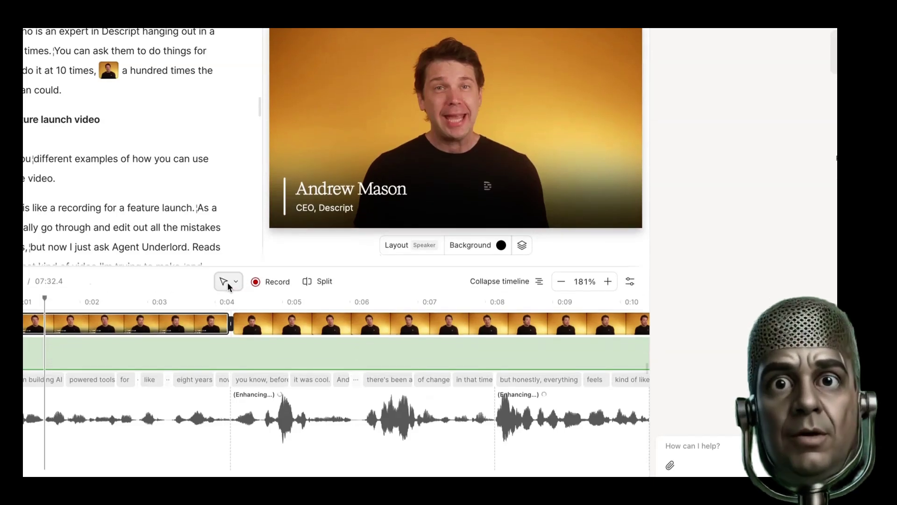
click(229, 282)
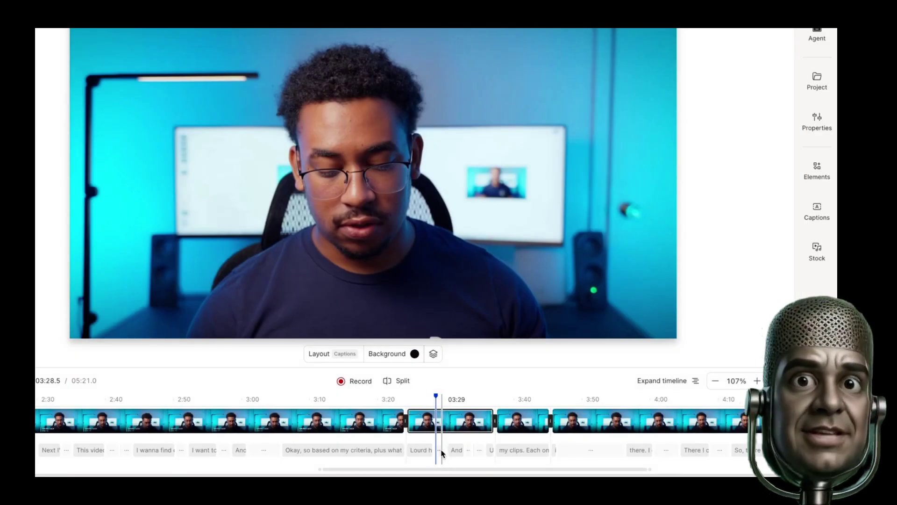
Insert an empty scene near 3:26 and give it the Intro layout
click(404, 408)
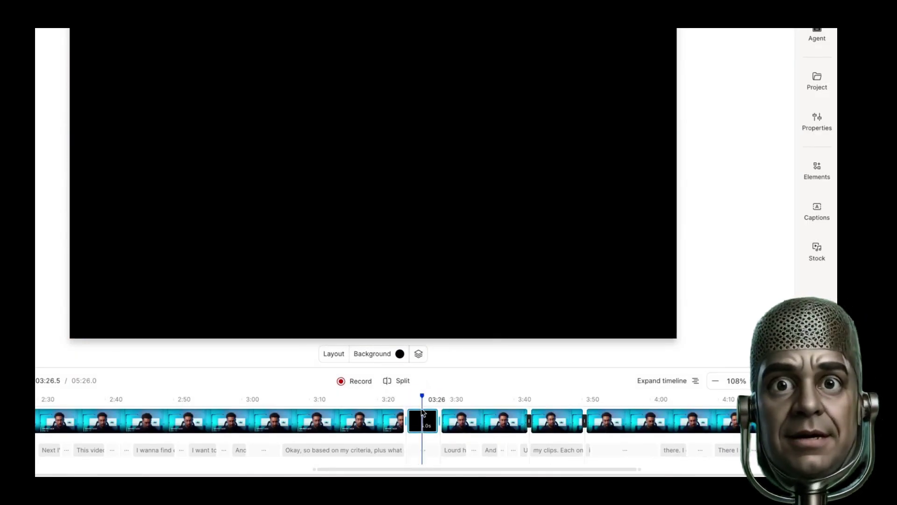
click(345, 353)
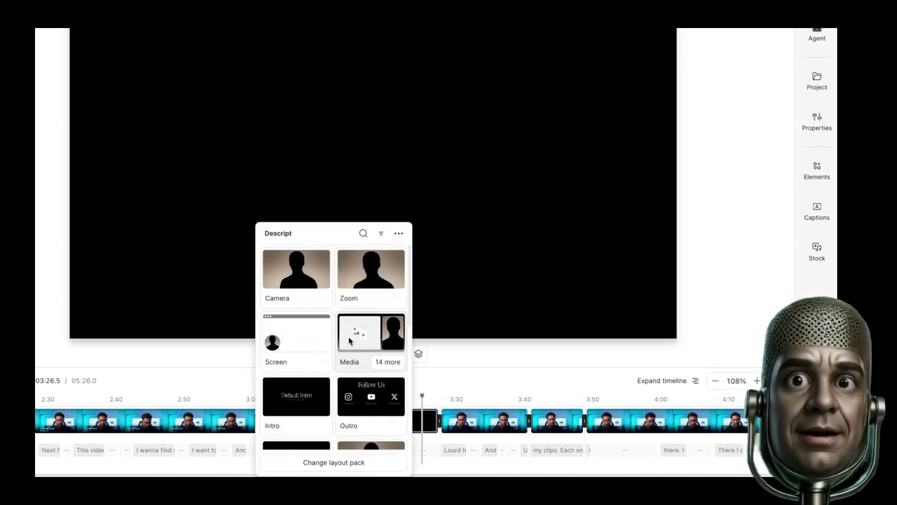
click(371, 392)
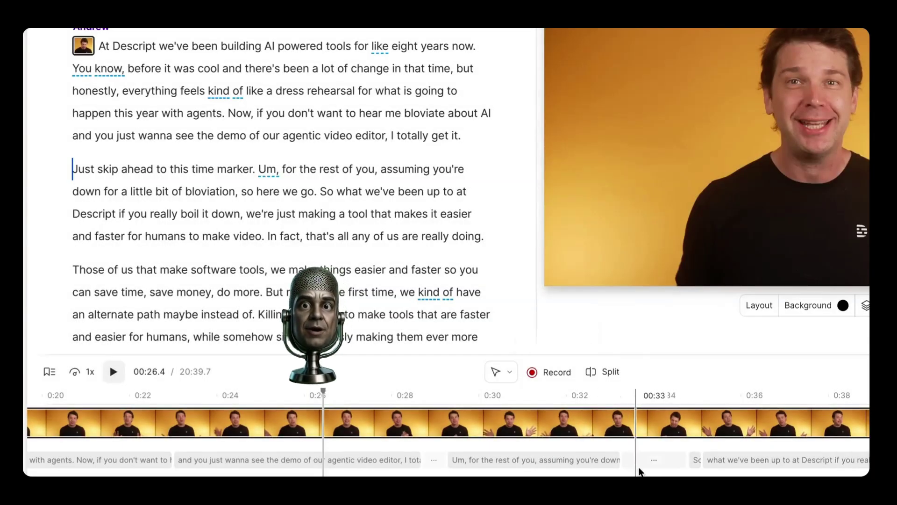
Shorten the pause before the next sentence and the pause before 'At Descript'
drag(693, 462, 635, 463)
scroll(408, 456, left, 10)
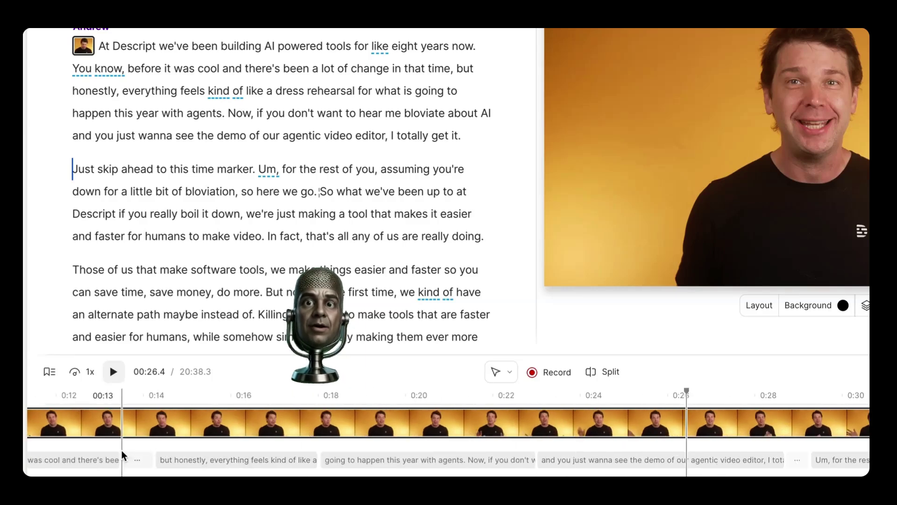
drag(350, 458, 119, 464)
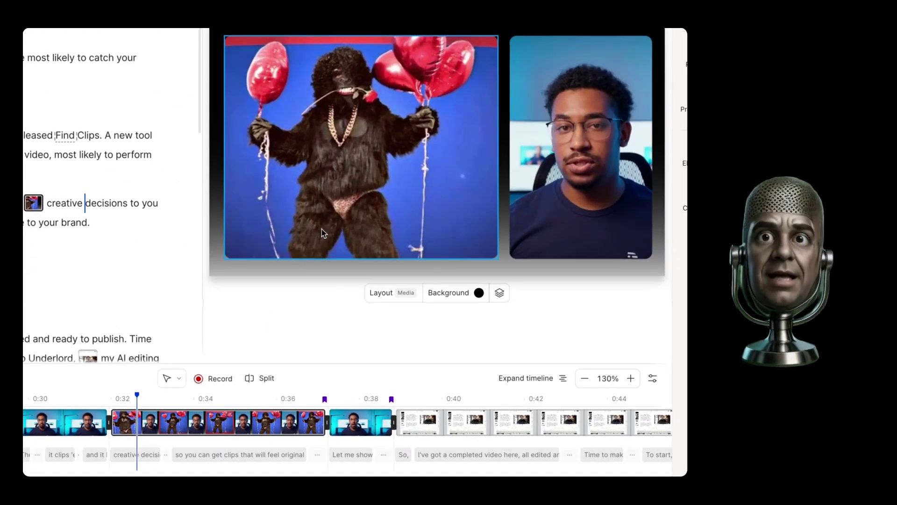
Play from the one-second mark, select the captions, and extend the Captions layer back to 0:00
click(412, 303)
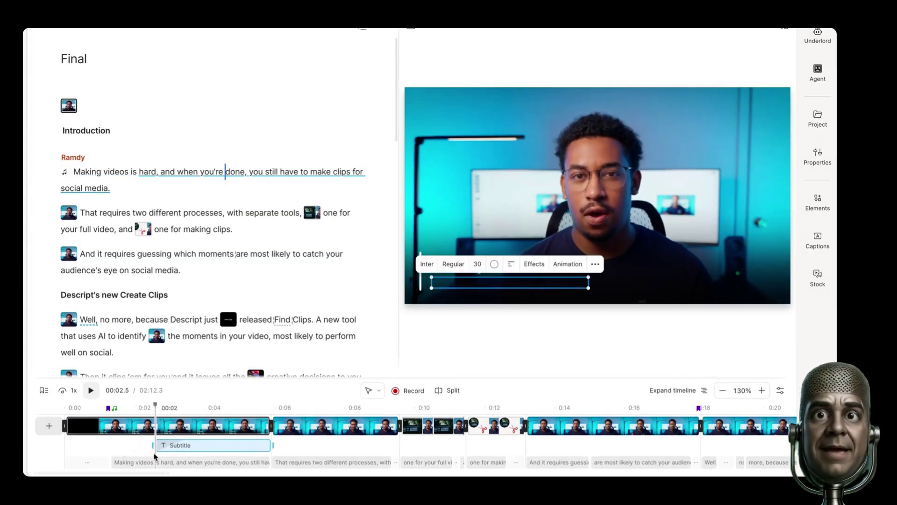
click(102, 448)
key(space)
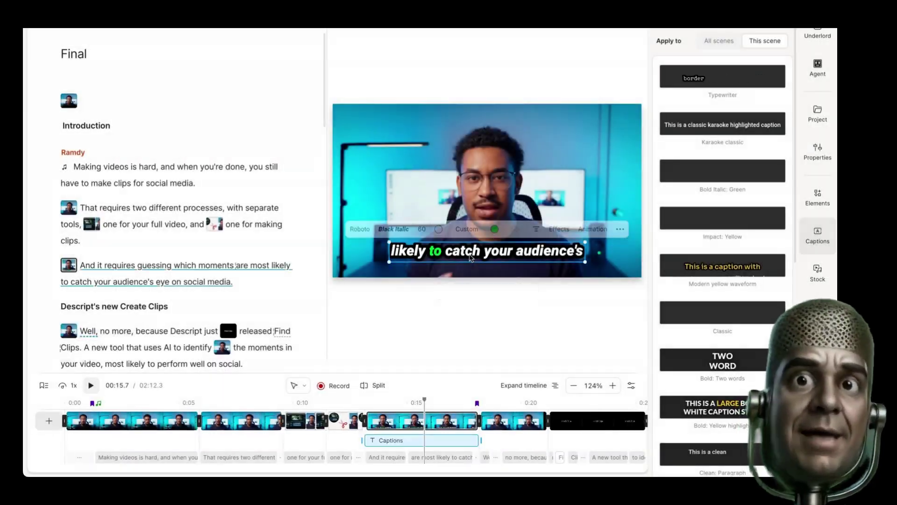
click(470, 258)
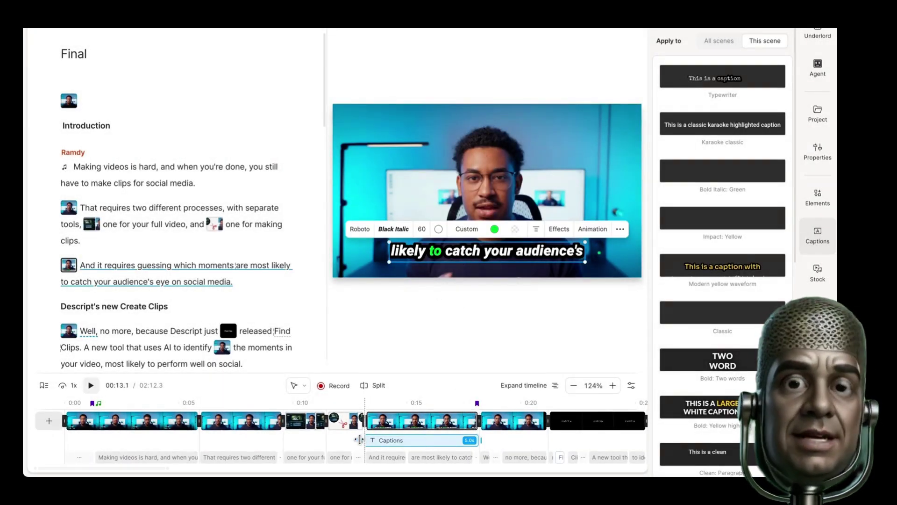
drag(359, 440, 60, 446)
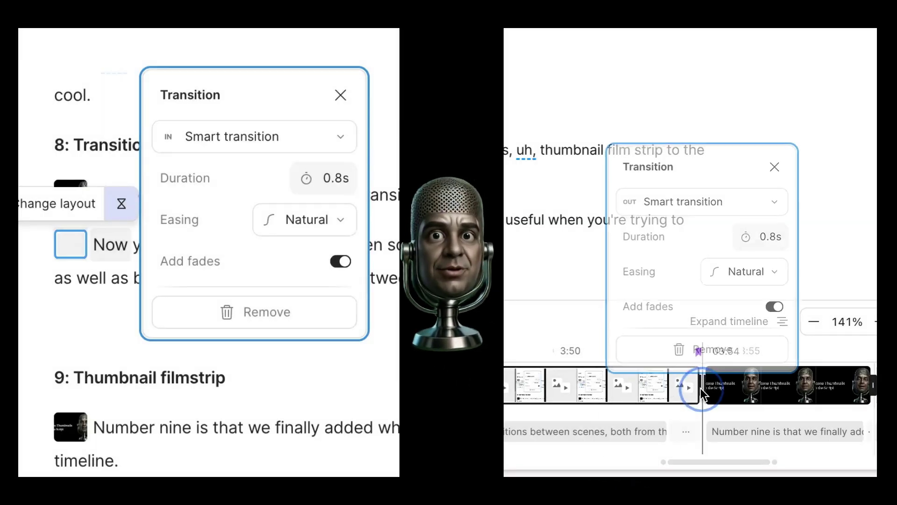
Bring up the transition settings at the scene boundary near 3:54 and list the transition types
click(700, 345)
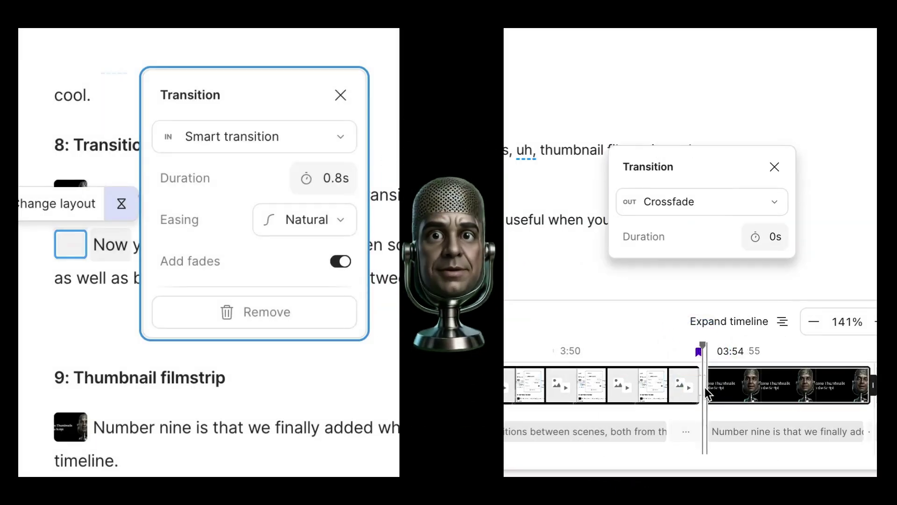
click(700, 386)
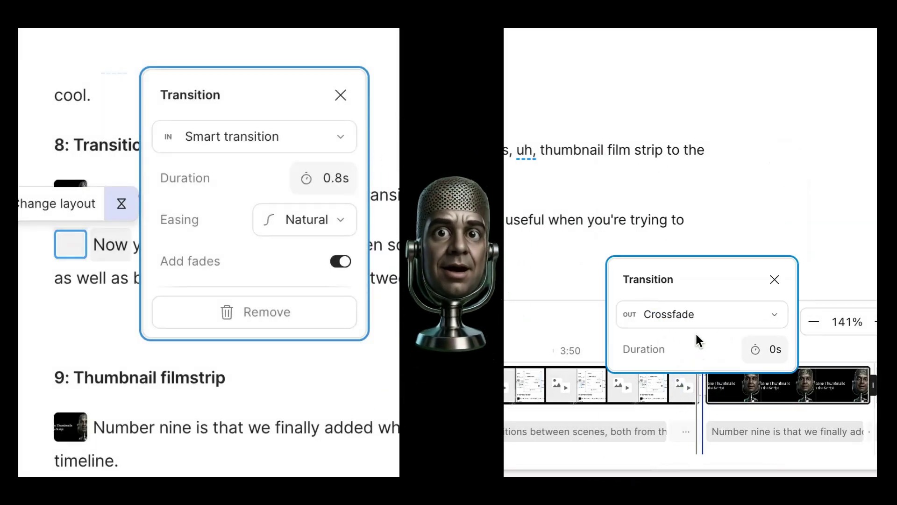
click(696, 317)
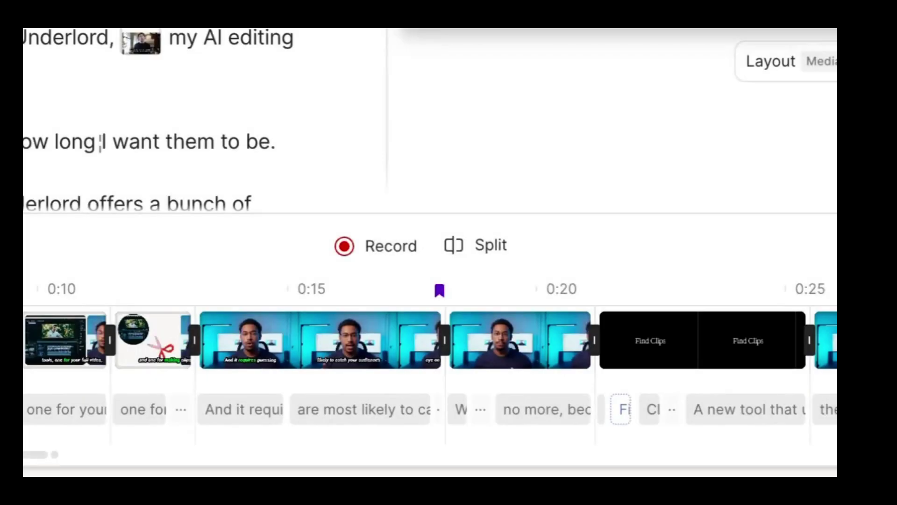
Scroll the filmstrip to the right
scroll(430, 365, right, 20)
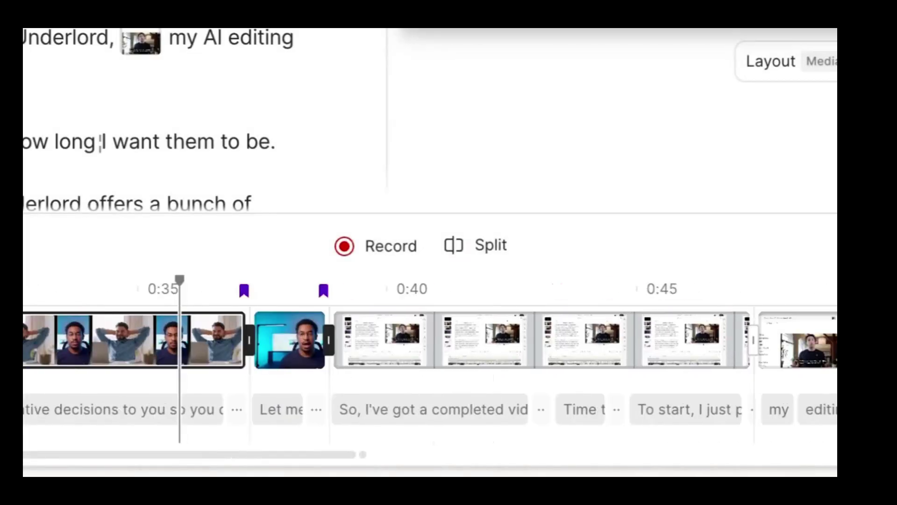